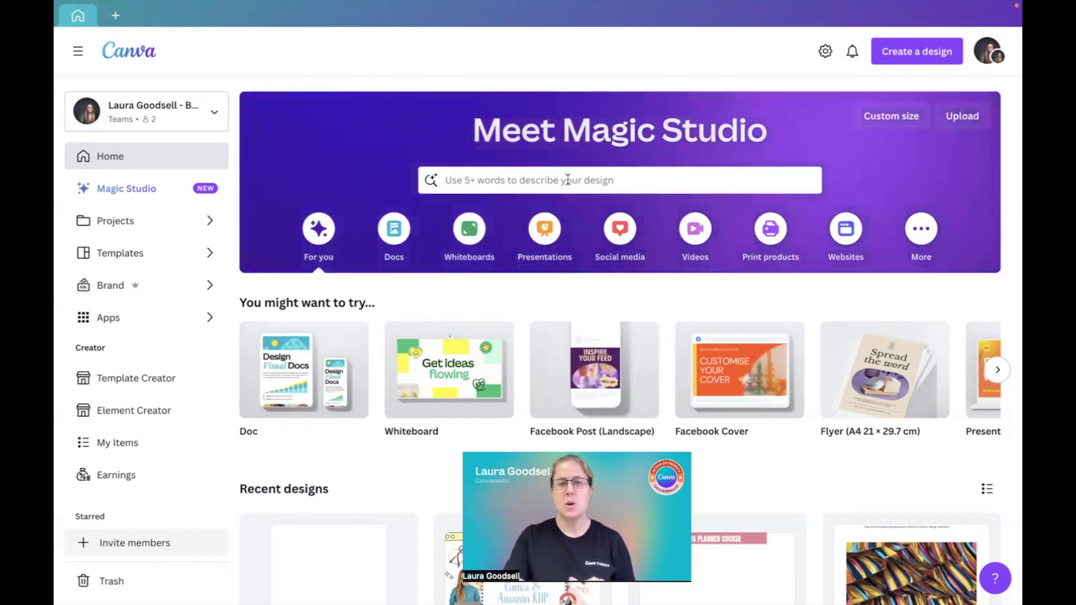
# Search Magic Studio for "bright colourful retro poster" to get Magic Design results.
pyautogui.click(567, 180)
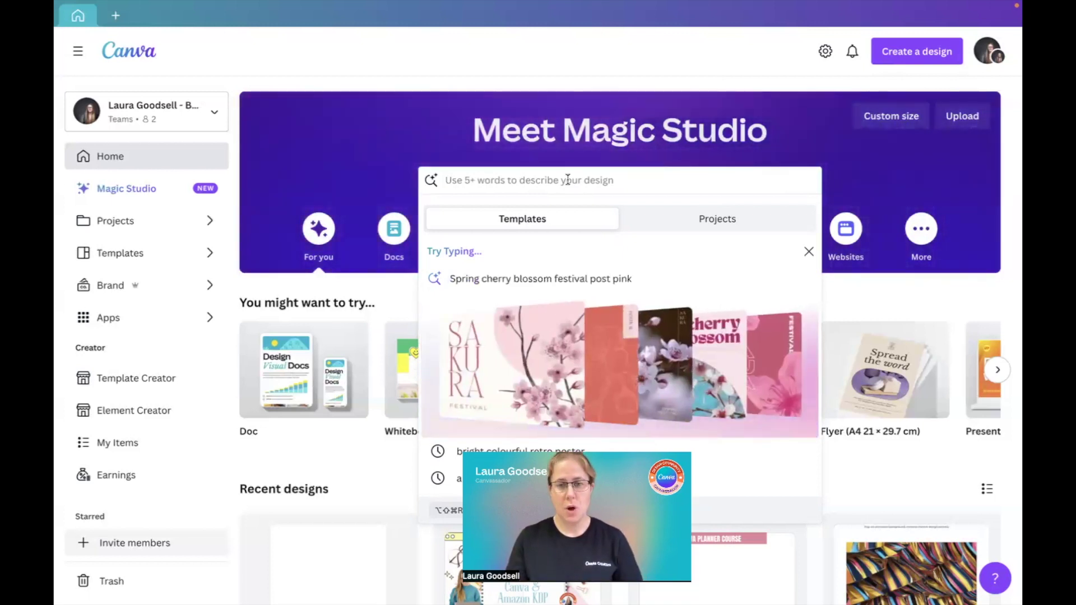
pyautogui.write('BR')
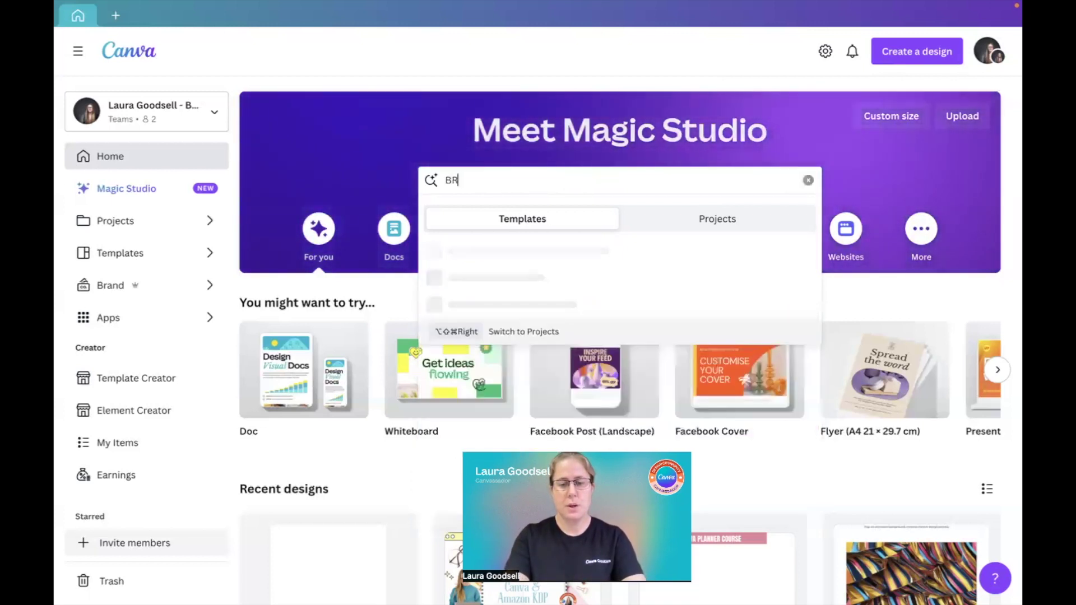
pyautogui.write('IGHT')
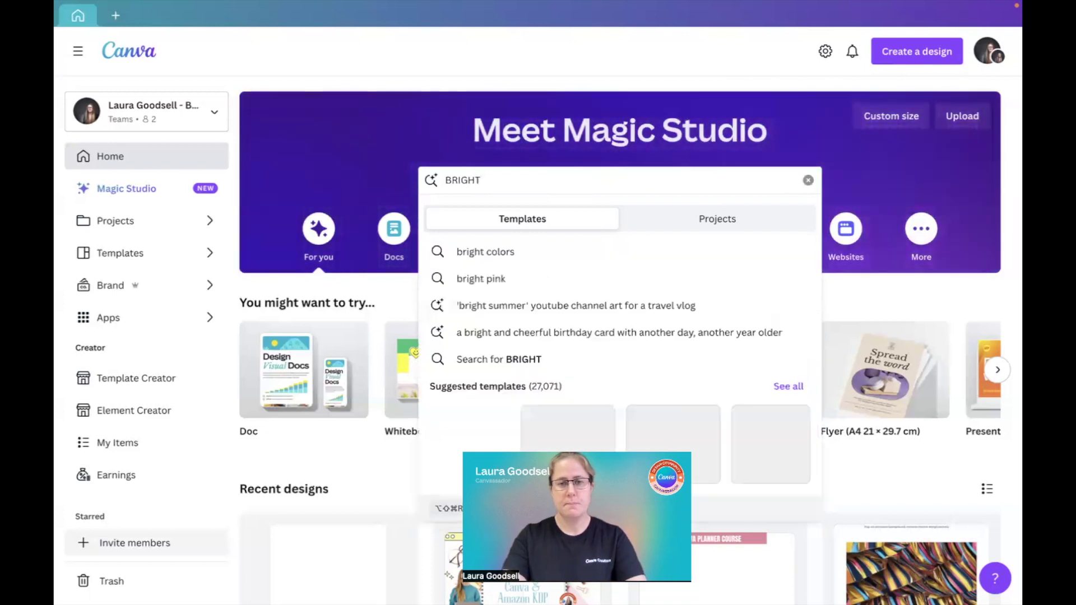
pyautogui.press('BackSpace')
pyautogui.press('BackSpace')
pyautogui.press('BackSpace')
pyautogui.press('BackSpace')
pyautogui.write('bri')
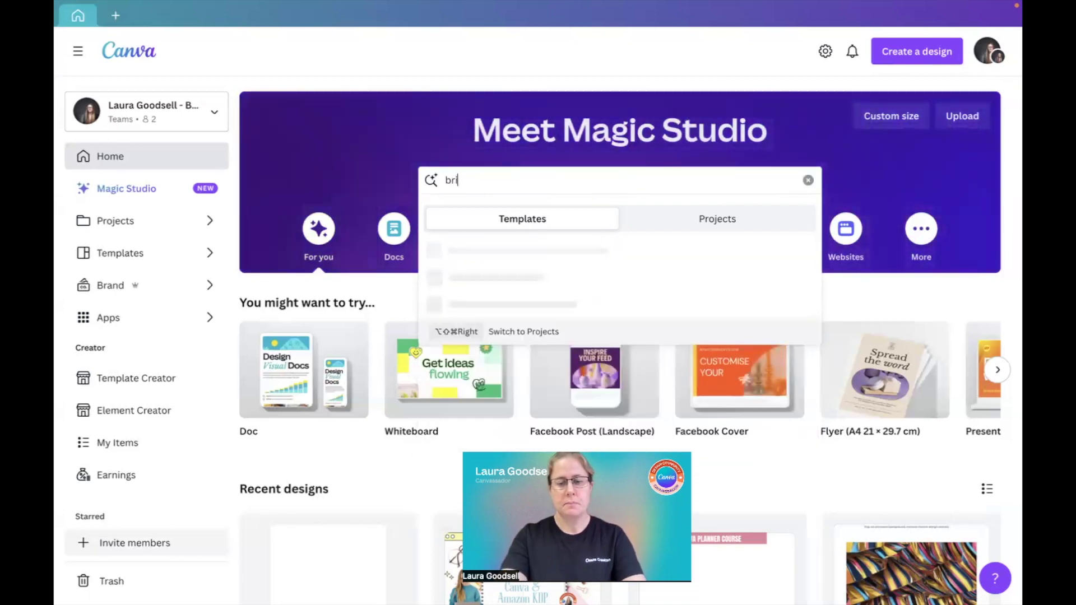
pyautogui.write('ght col')
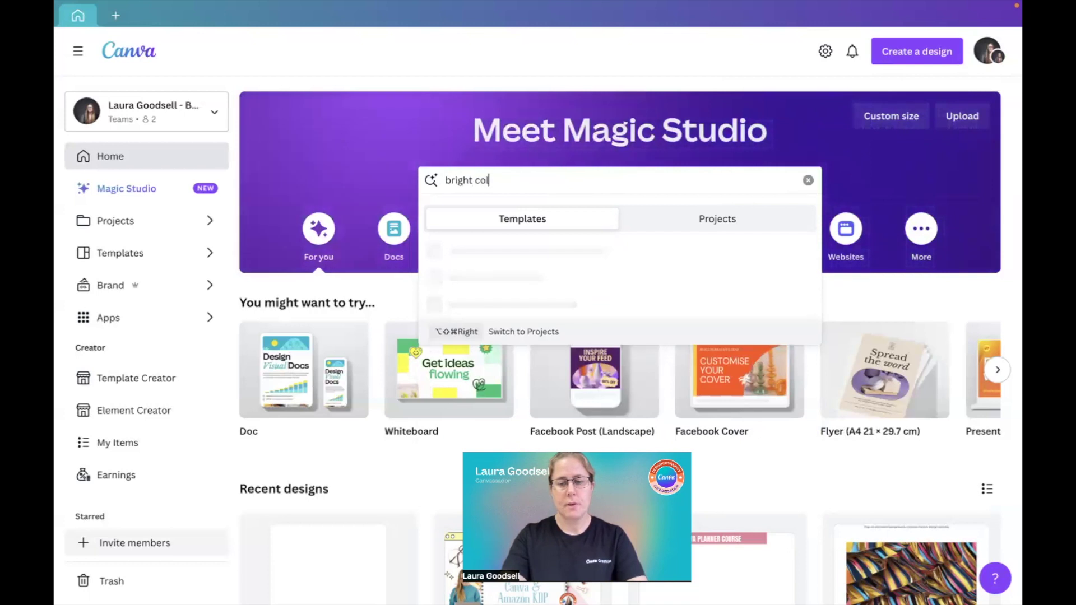
pyautogui.write('ourful retr')
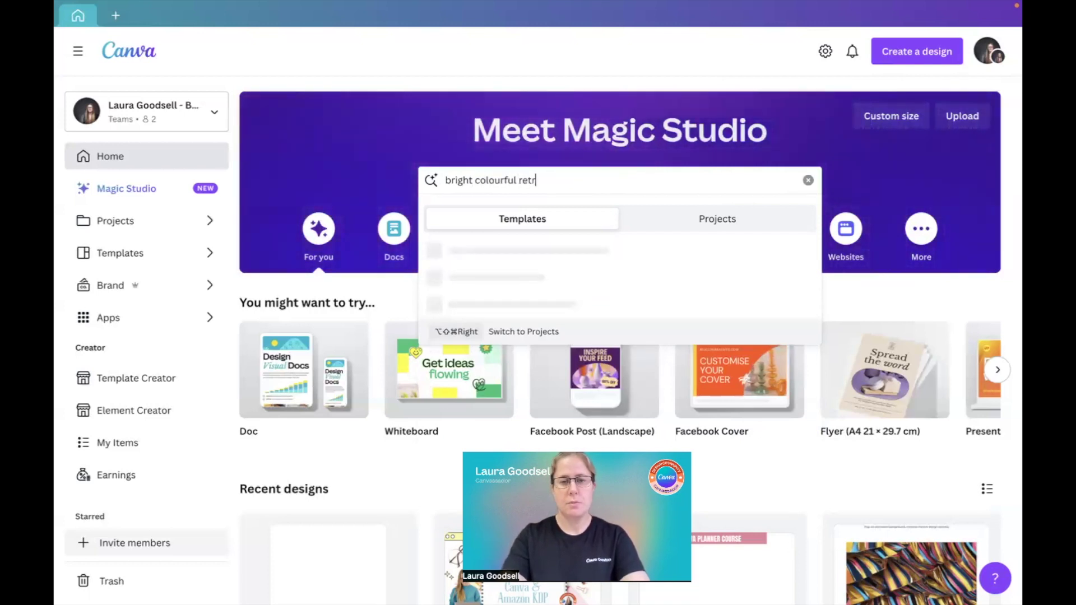
pyautogui.write('o')
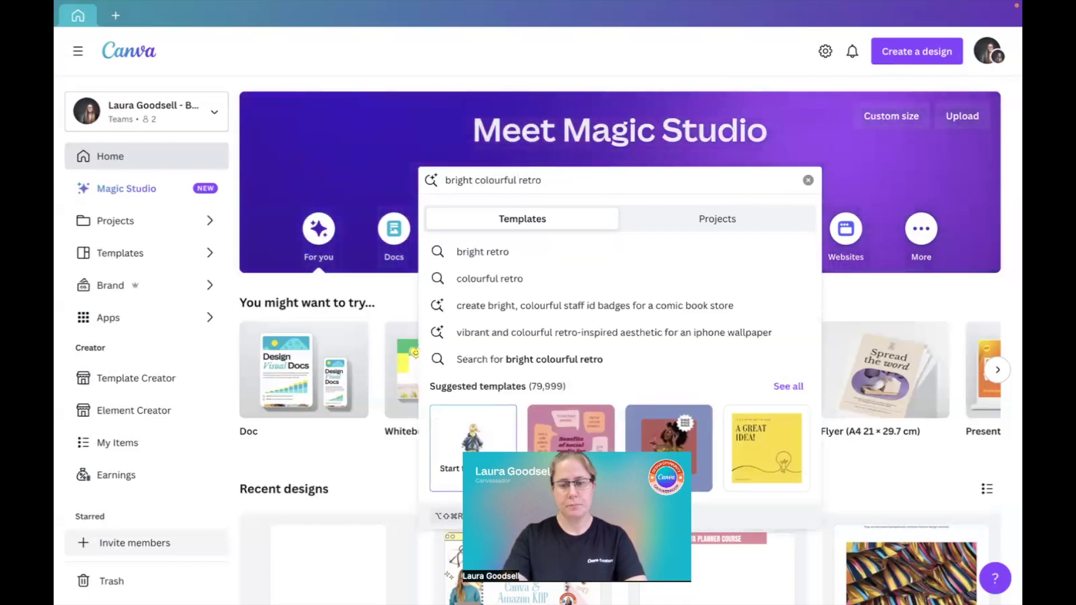
pyautogui.write(' poster')
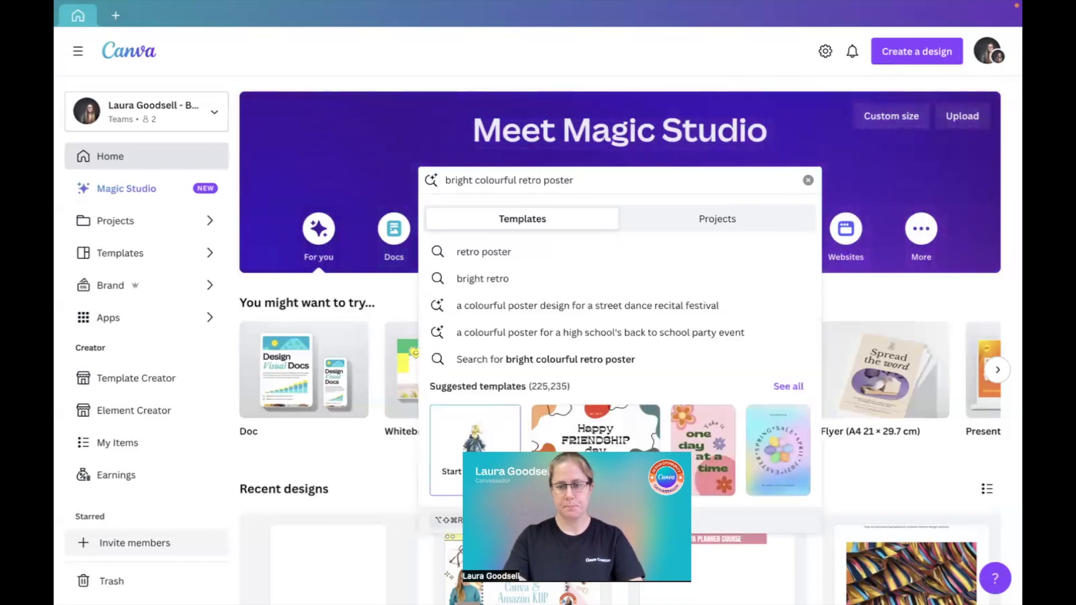
pyautogui.press('Return')
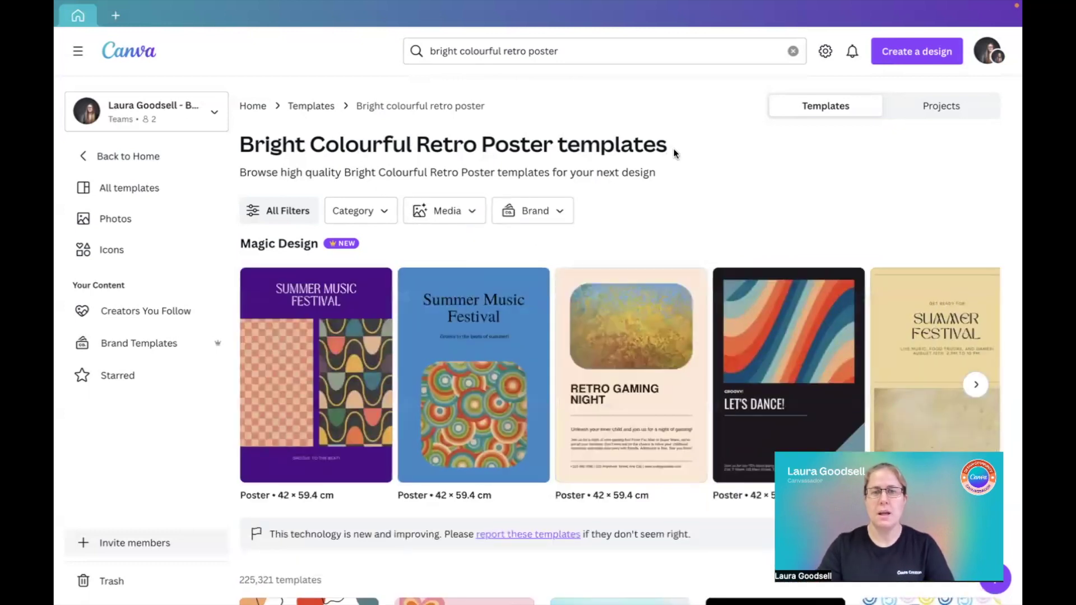
pyautogui.scroll(-2, 592, 250)
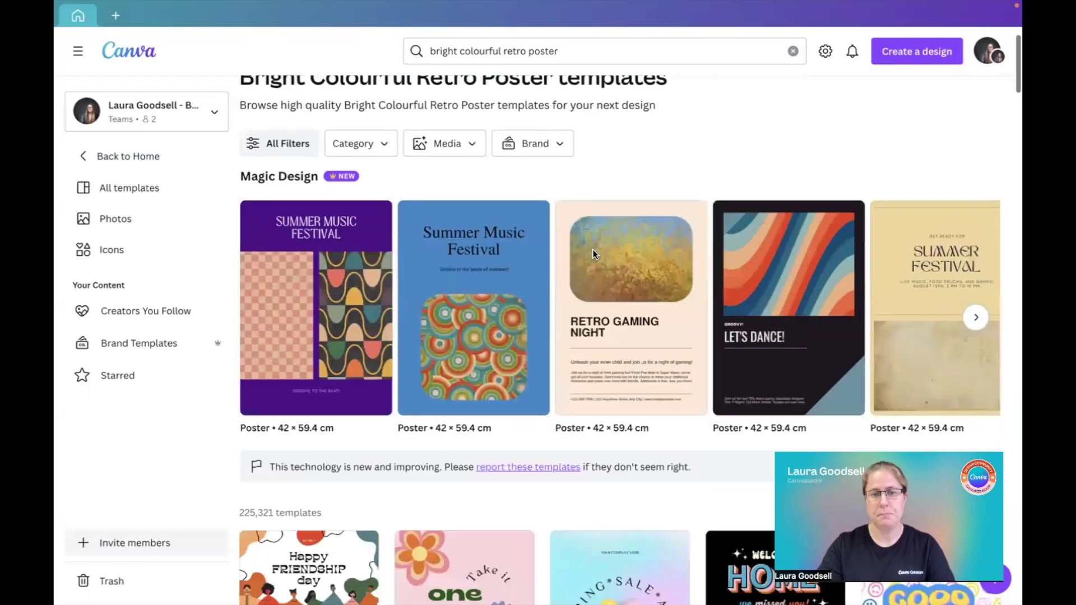
pyautogui.scroll(-3, 592, 250)
pyautogui.scroll(-3, 593, 250)
pyautogui.scroll(-3, 593, 250)
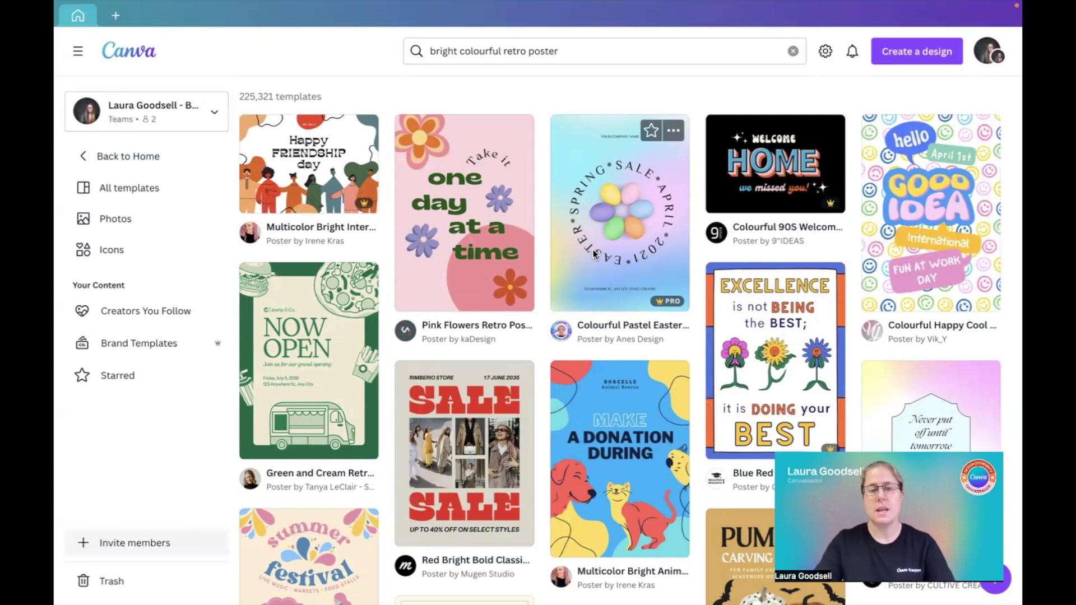
pyautogui.scroll(10, 593, 250)
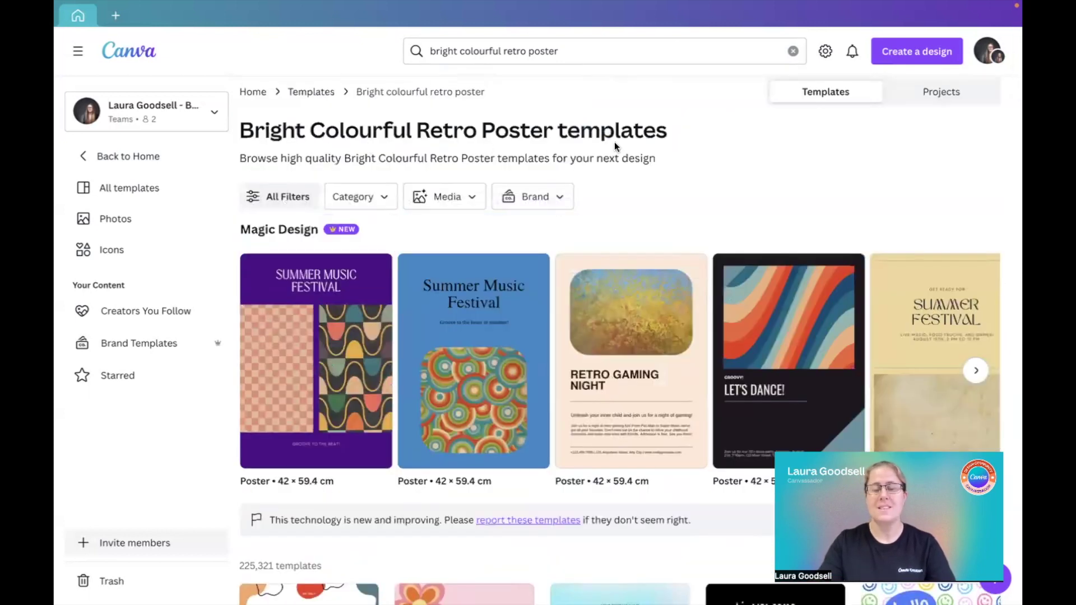
pyautogui.scroll(-4, 624, 357)
pyautogui.scroll(-4, 624, 358)
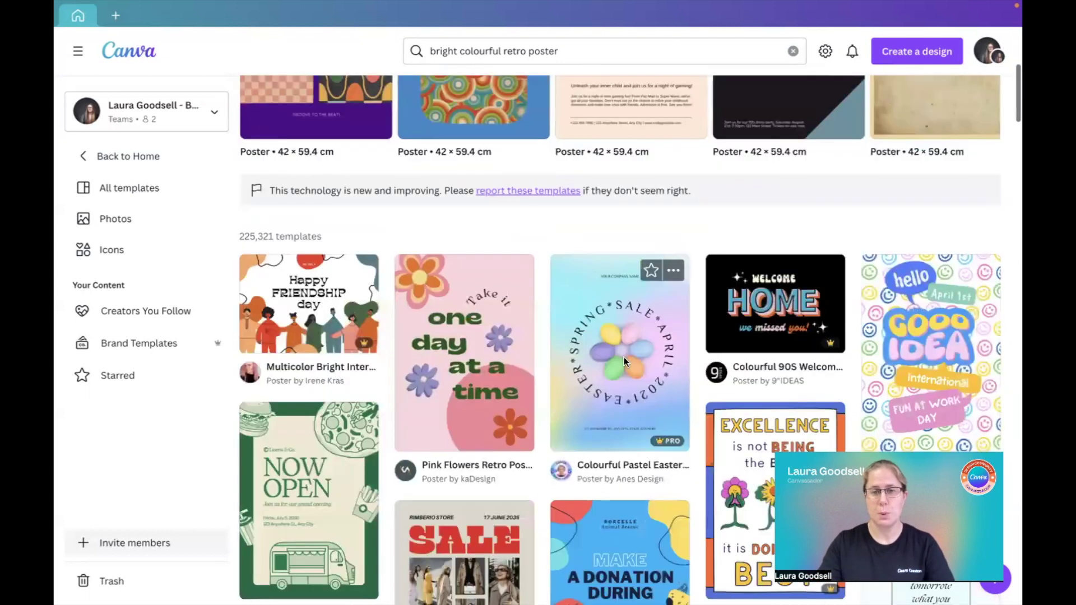
pyautogui.scroll(-4, 624, 358)
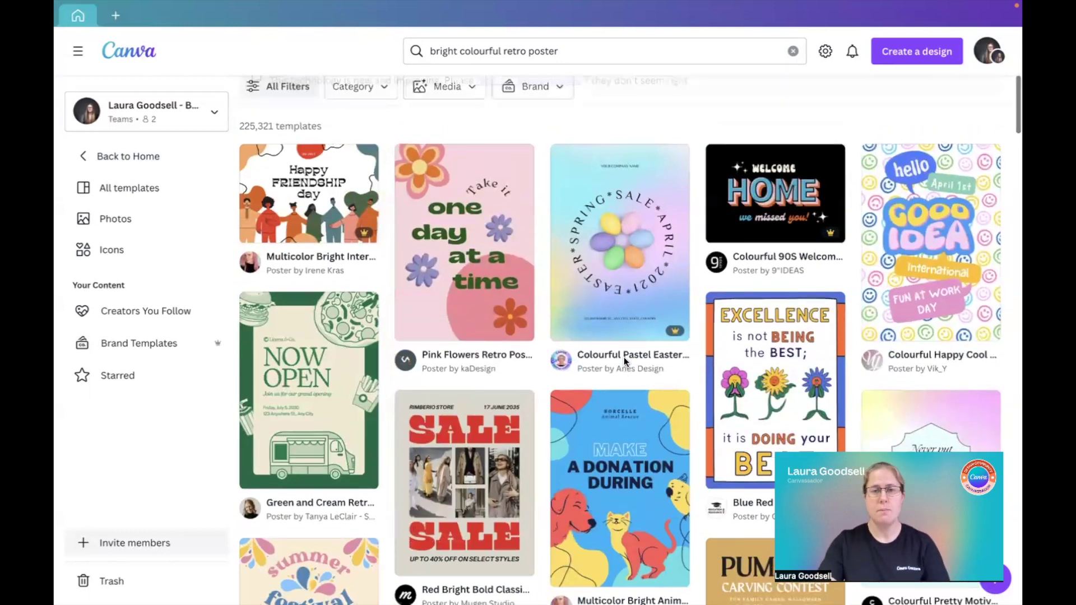
pyautogui.scroll(4, 624, 358)
pyautogui.scroll(4, 625, 357)
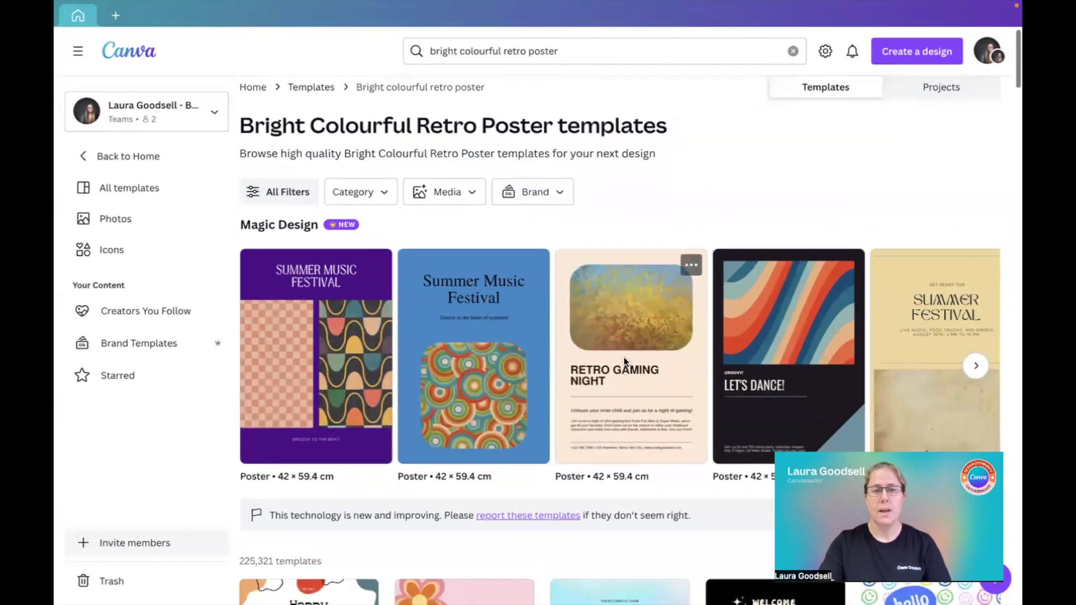
pyautogui.scroll(-2, 624, 358)
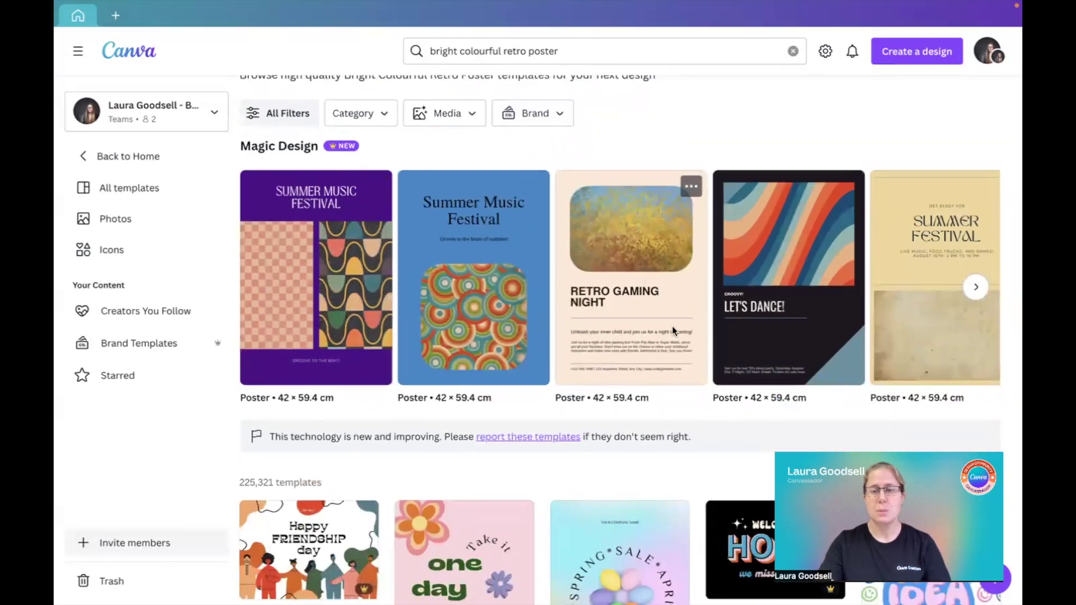
pyautogui.click(976, 290)
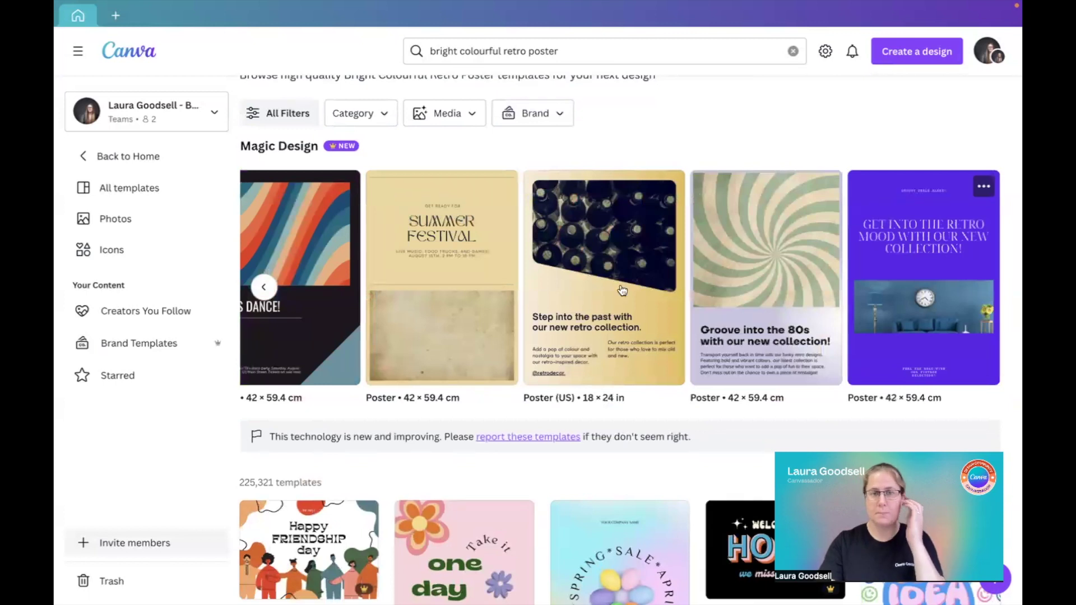
# Show the Media filter's Select from Uploads panel over the retro poster results.
pyautogui.click(263, 287)
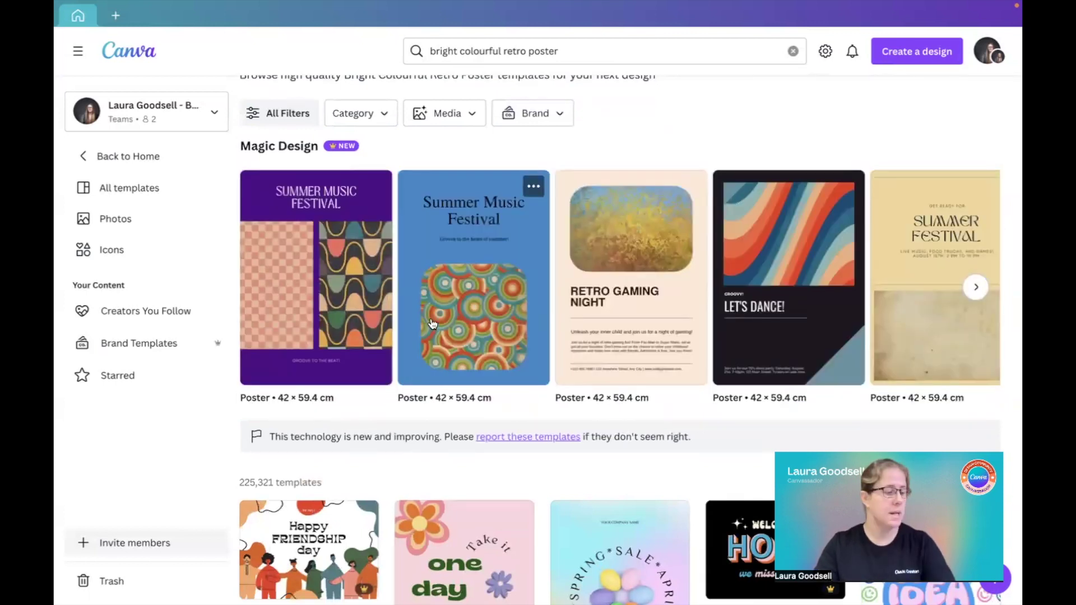
pyautogui.click(386, 116)
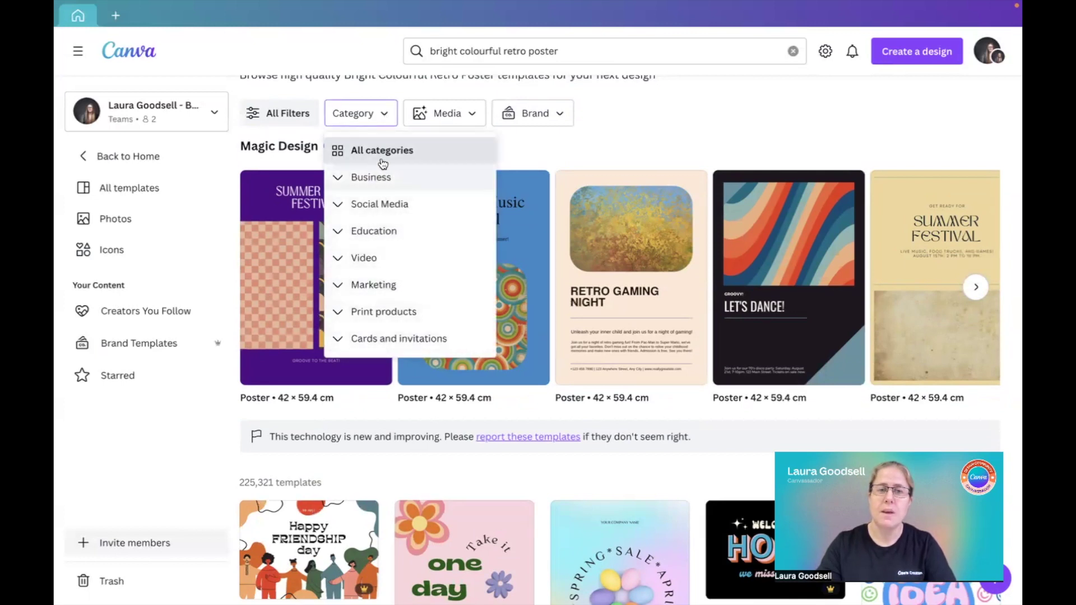
pyautogui.click(449, 118)
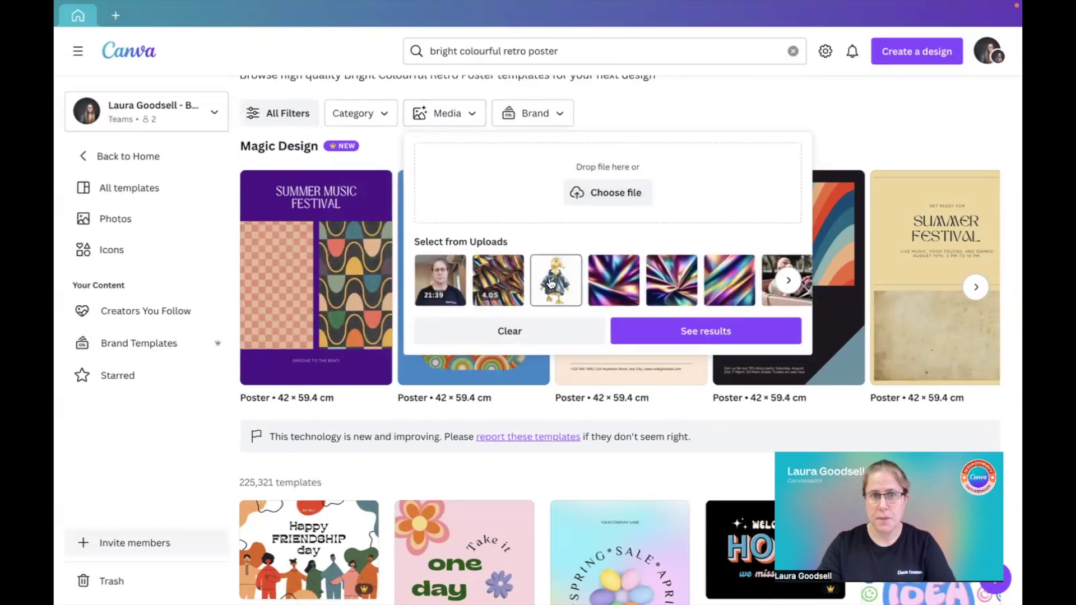
pyautogui.hscroll(3, 699, 301)
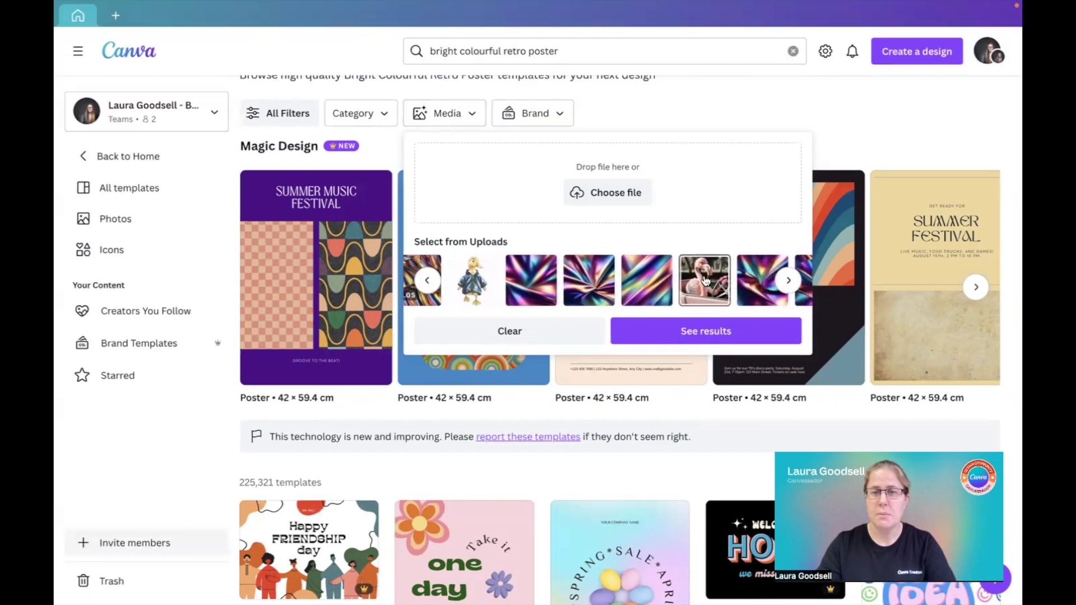
# See Magic Design results built around the uploaded pink flamingo photo.
pyautogui.click(703, 332)
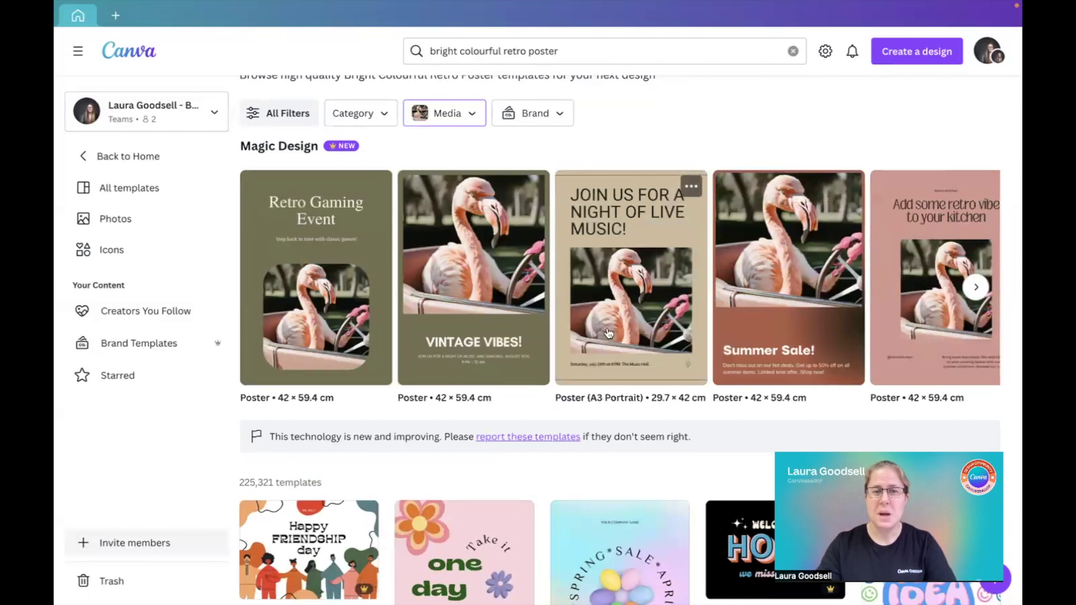
pyautogui.hscroll(5, 610, 339)
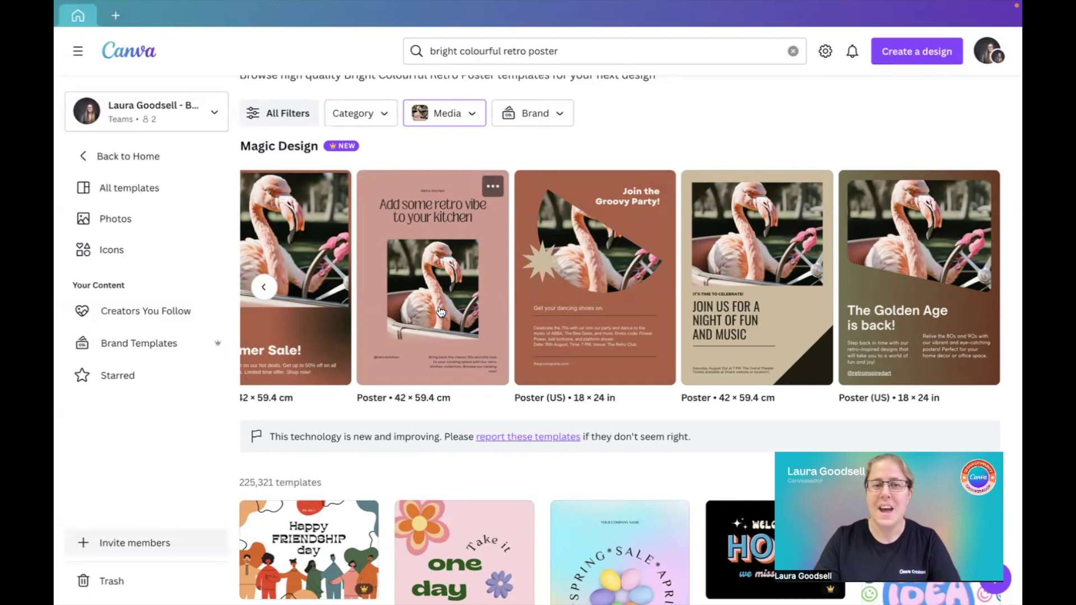
pyautogui.scroll(1, 440, 312)
pyautogui.hscroll(-5, 439, 312)
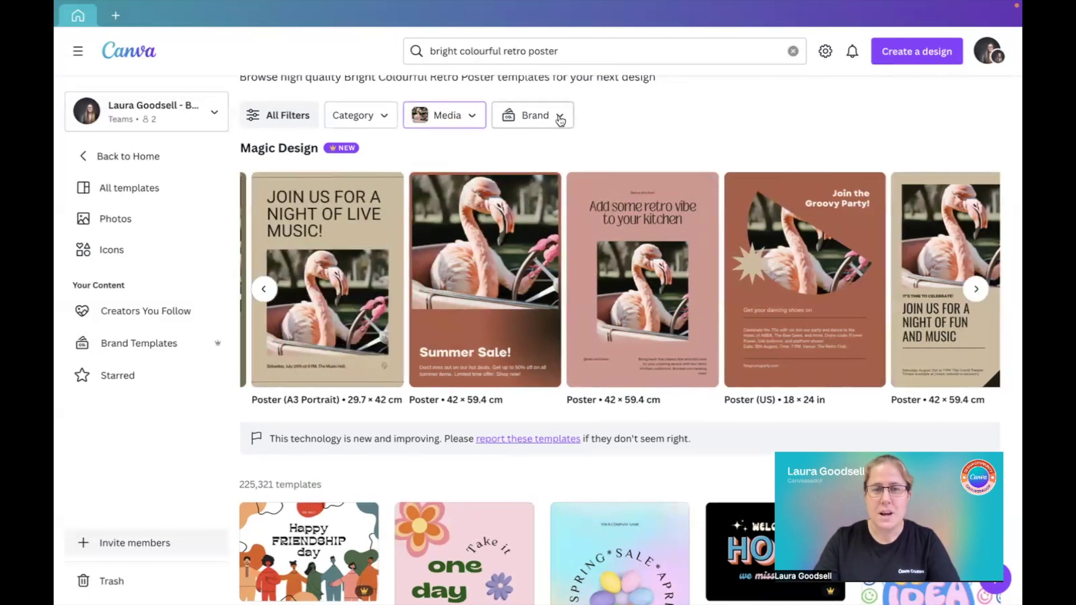
pyautogui.click(561, 117)
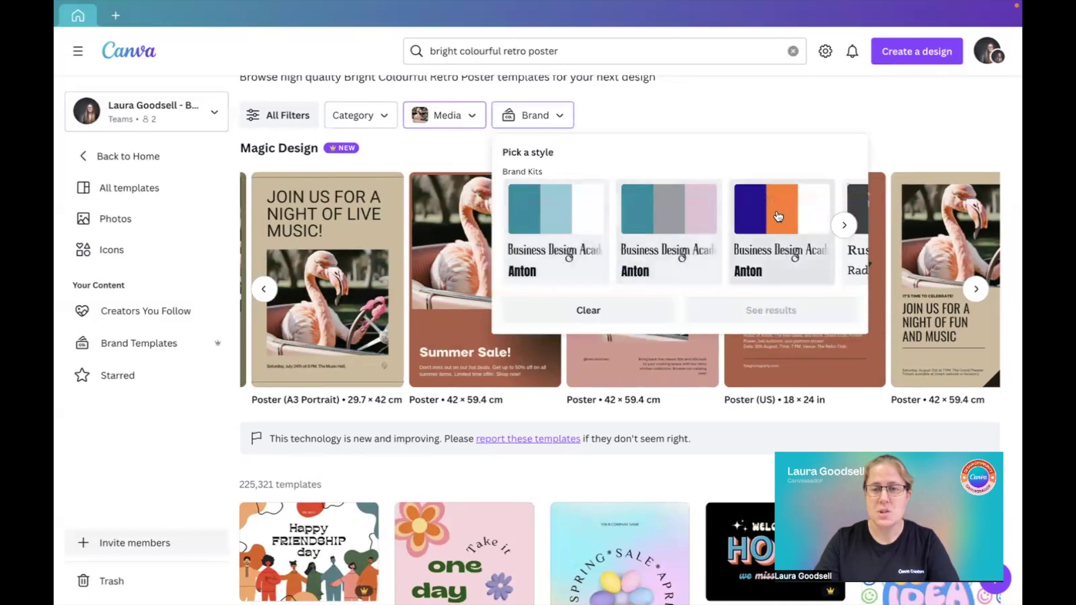
pyautogui.hscroll(5, 777, 218)
pyautogui.hscroll(-5, 778, 217)
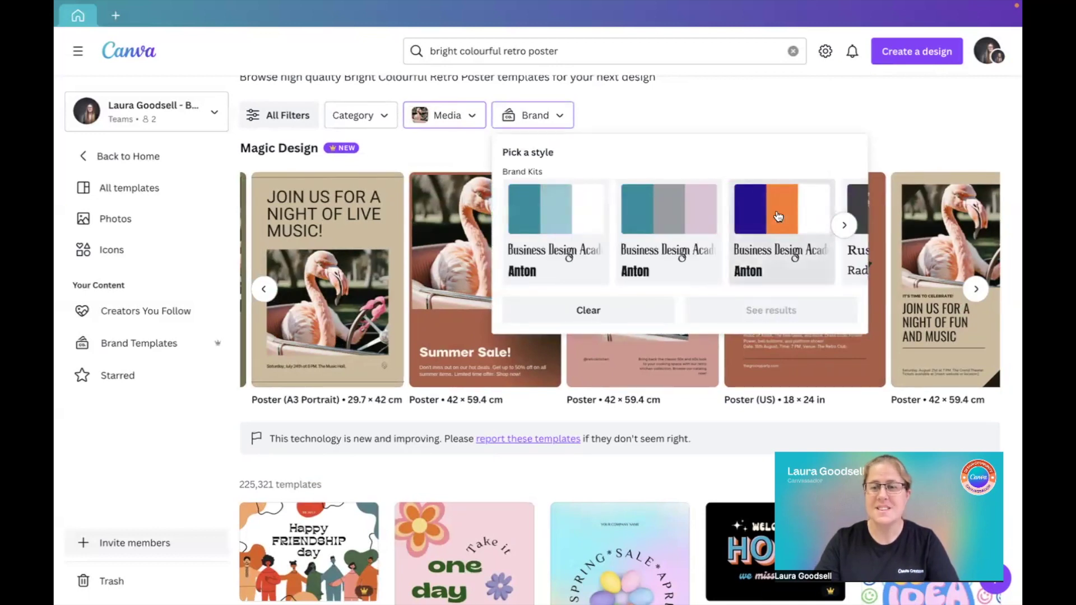
pyautogui.click(733, 107)
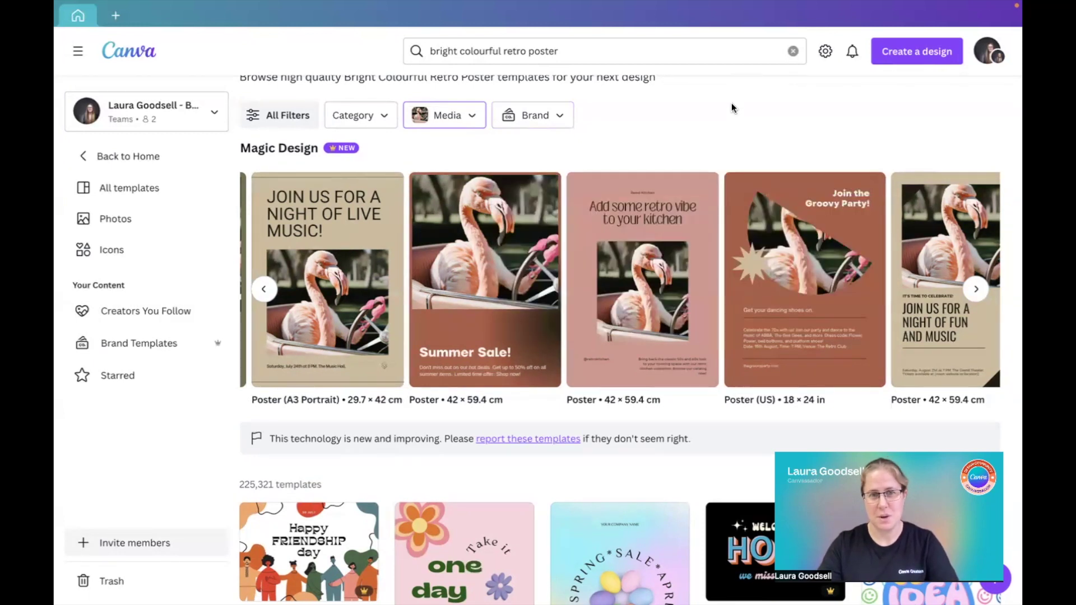
# Preview the pink "Add some retro vibe to your kitchen" flamingo poster.
pyautogui.click(663, 293)
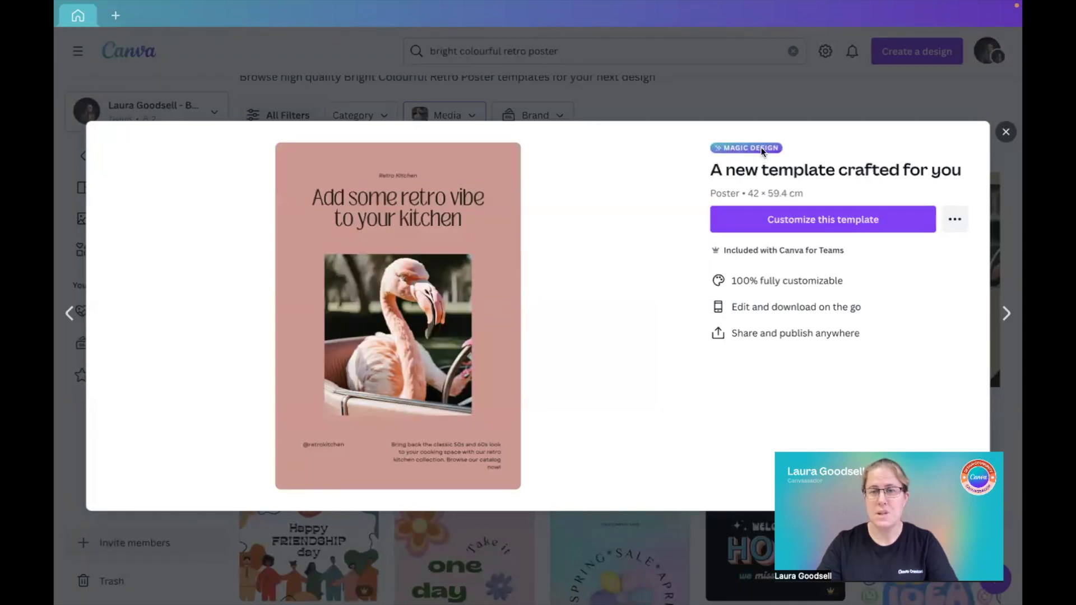
# Customize the flamingo kitchen poster as a new design in the editor.
pyautogui.click(829, 224)
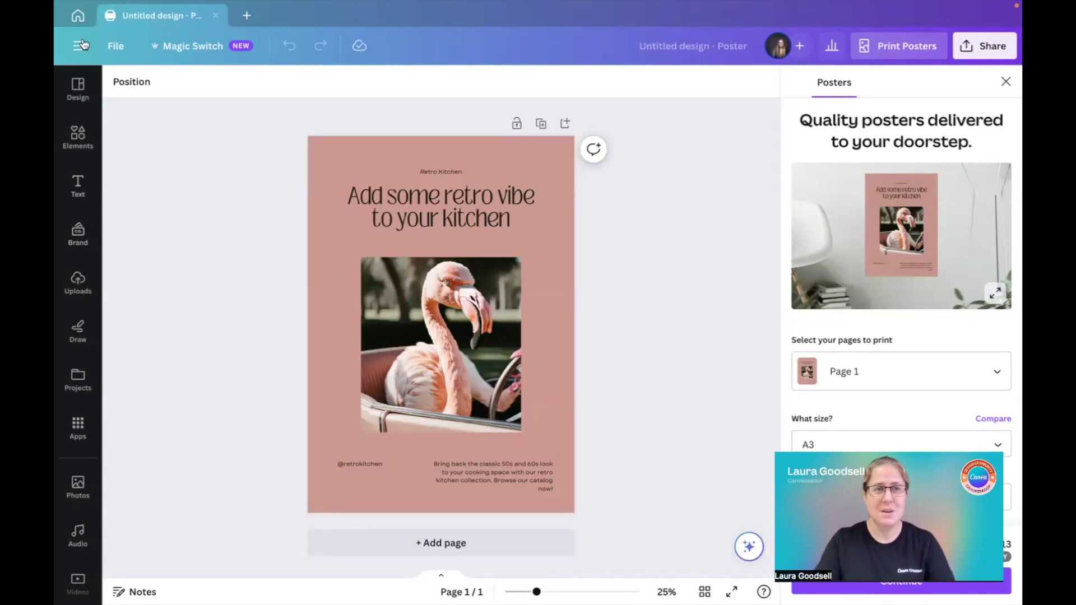
# Close the preview, go Back to Home and clear the Magic Studio search box.
pyautogui.click(79, 15)
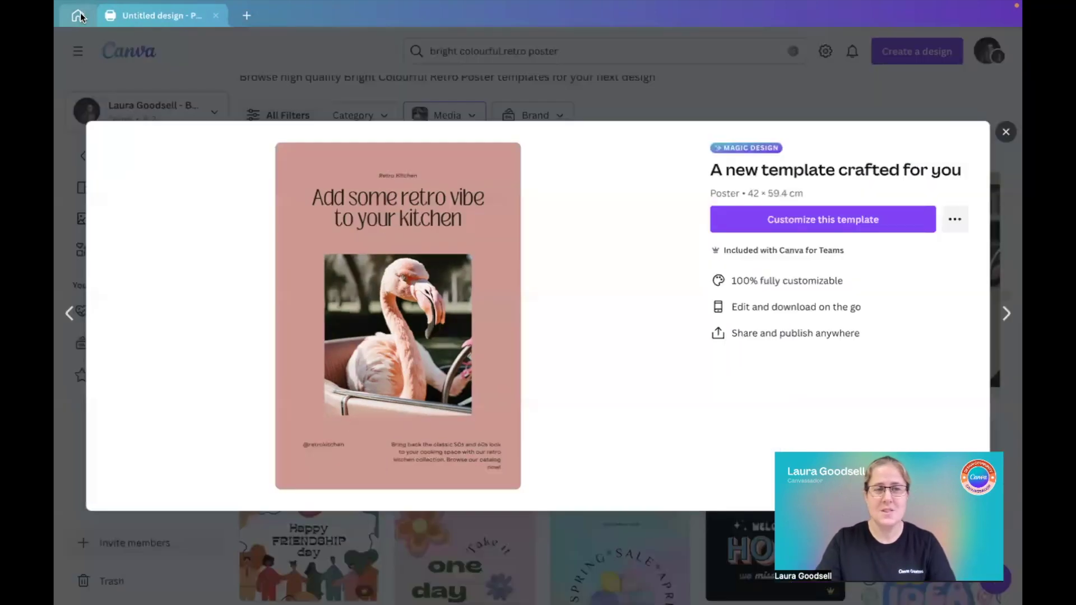
pyautogui.click(250, 99)
pyautogui.scroll(3, 470, 252)
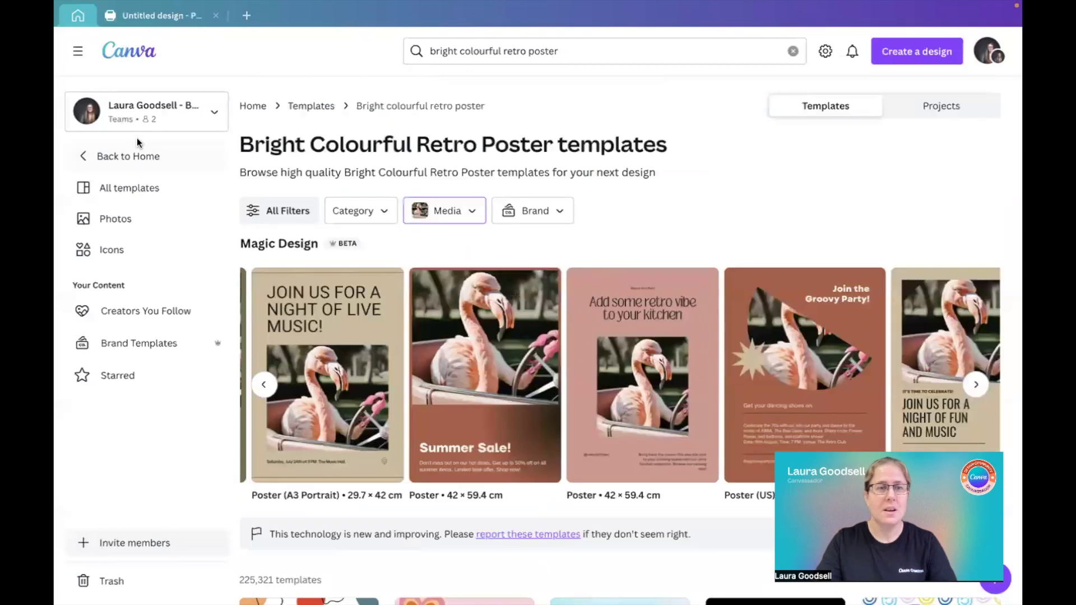
pyautogui.click(118, 157)
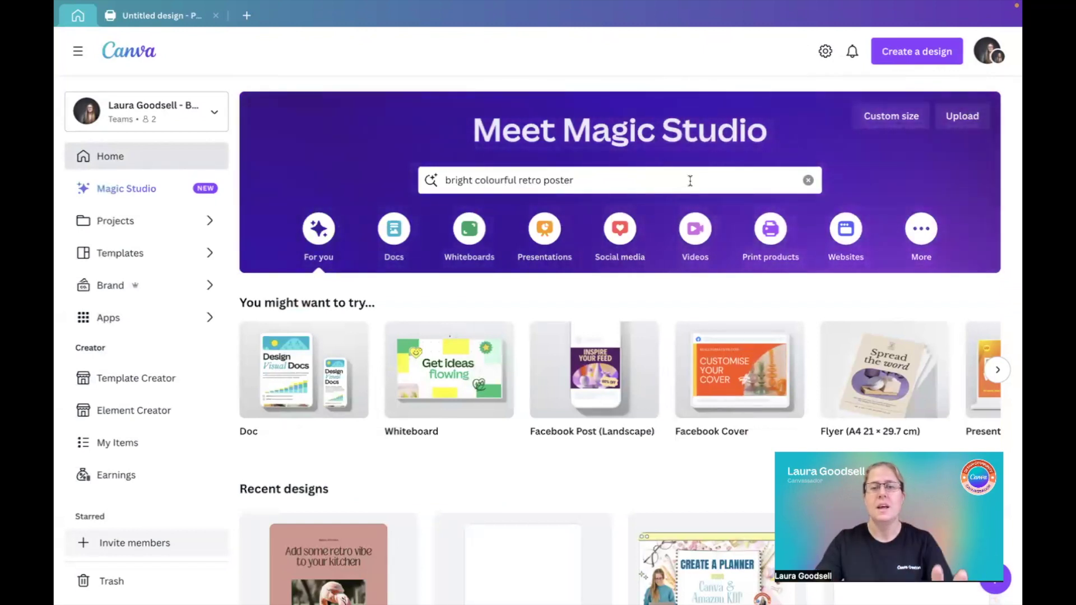
pyautogui.click(808, 180)
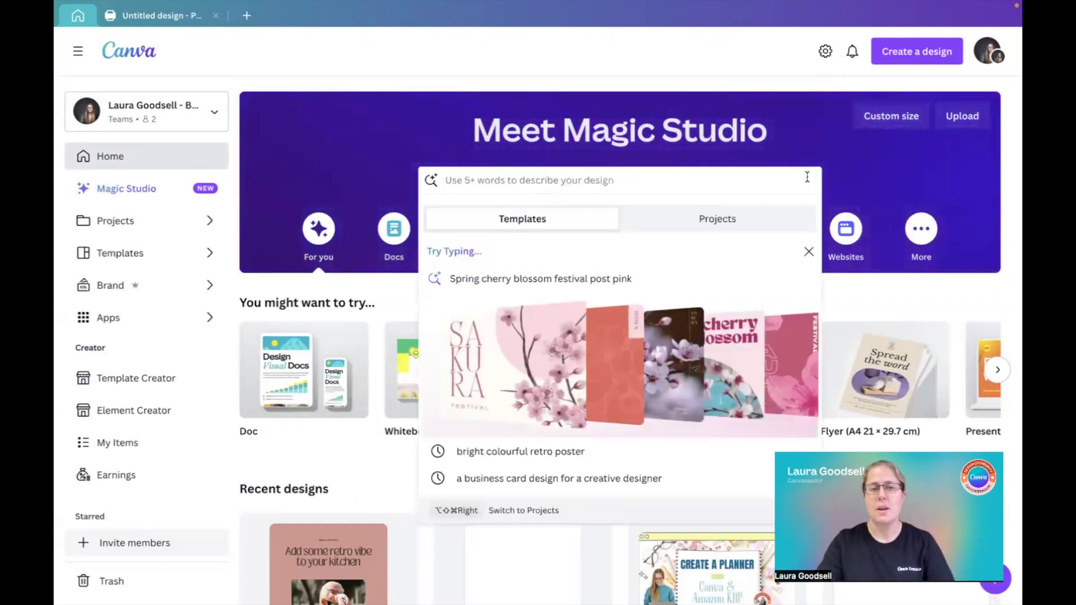
pyautogui.click(783, 149)
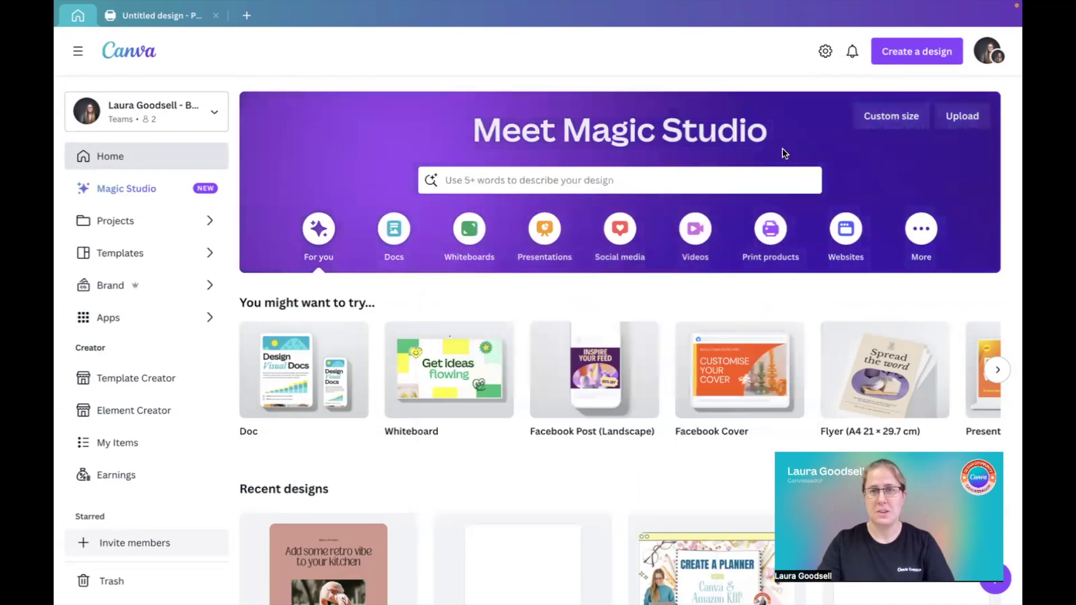